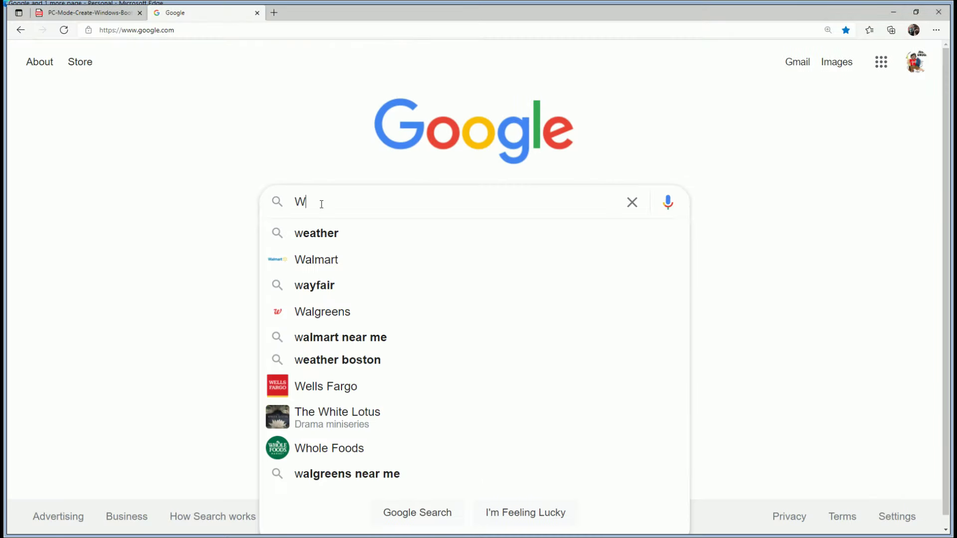
Search Google for 'Windows 10 Media Creation Tool'
{"action": "type", "text": "indows 10 Medi"}
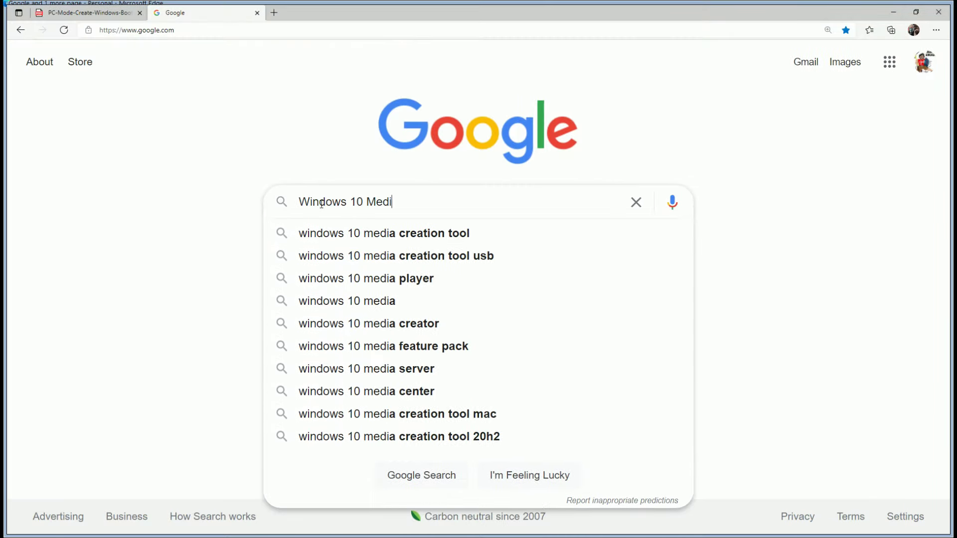
{"action": "type", "text": "a Creation Tool"}
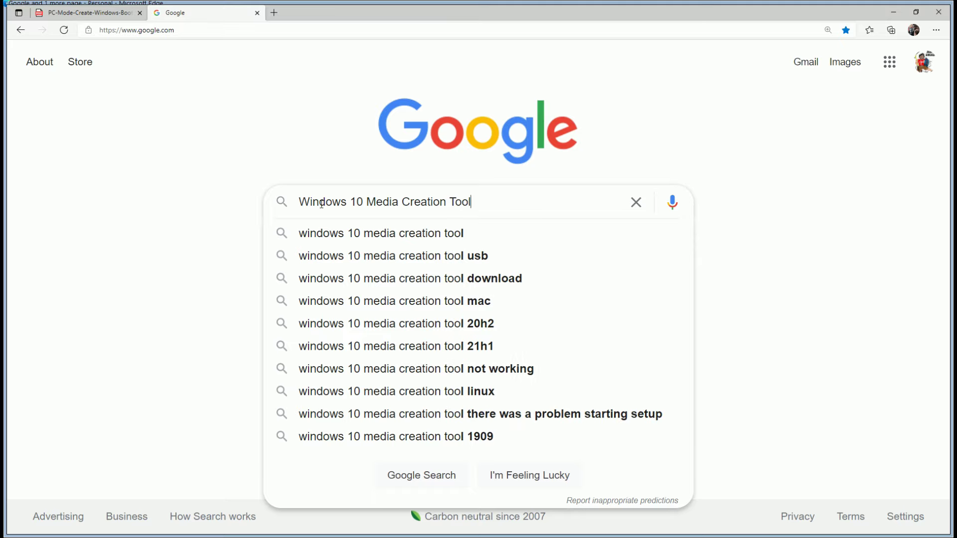
{"action": "key", "text": "Return"}
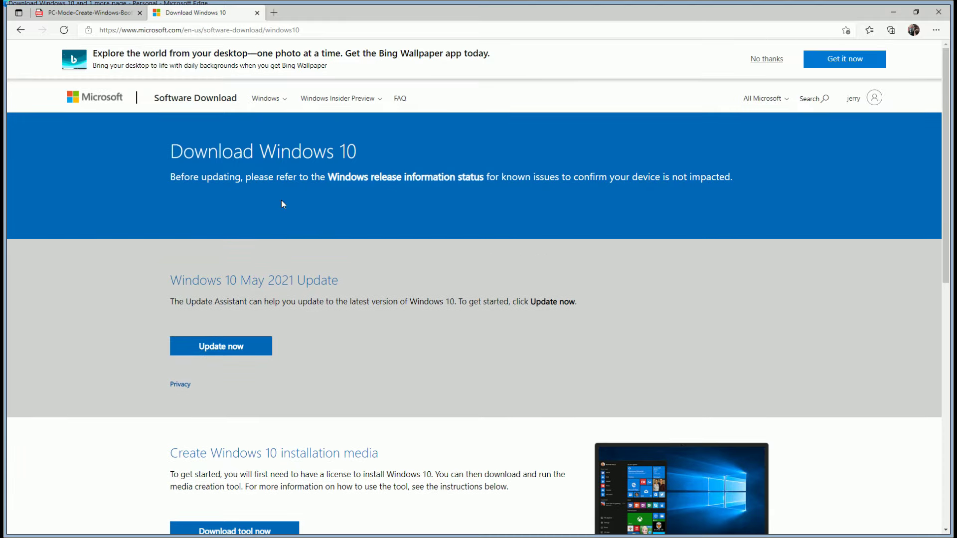
Scroll the Download Windows 10 page down to 'Create Windows 10 installation media'
{"action": "scroll", "coordinate": [281, 205], "scroll_direction": "down", "scroll_amount": 6}
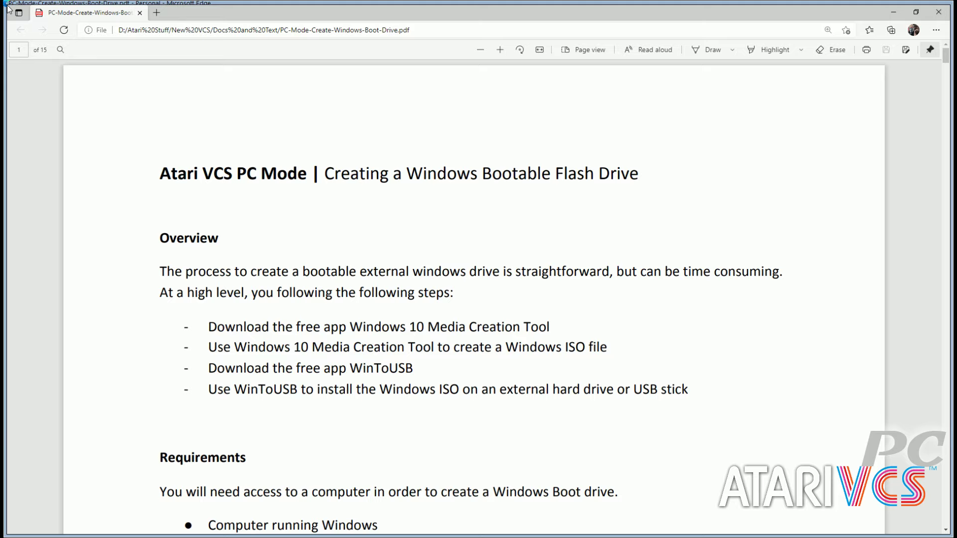
Scroll the PDF guide past the requirements list into the step-by-step instructions
{"action": "key", "text": "Down"}
{"action": "key", "text": "Down"}
{"action": "key", "text": "Down"}
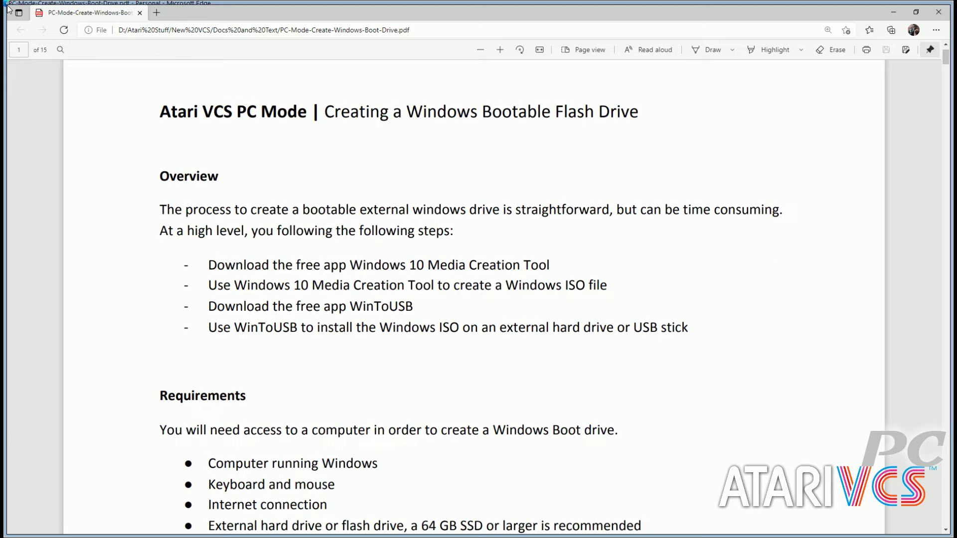
{"action": "key", "text": "Down"}
{"action": "key", "text": "Down"}
{"action": "key", "text": "Down"}
{"action": "key", "text": "Down"}
{"action": "key", "text": "Down"}
{"action": "key", "text": "Down"}
{"action": "key", "text": "Down"}
{"action": "key", "text": "Down"}
{"action": "key", "text": "Down"}
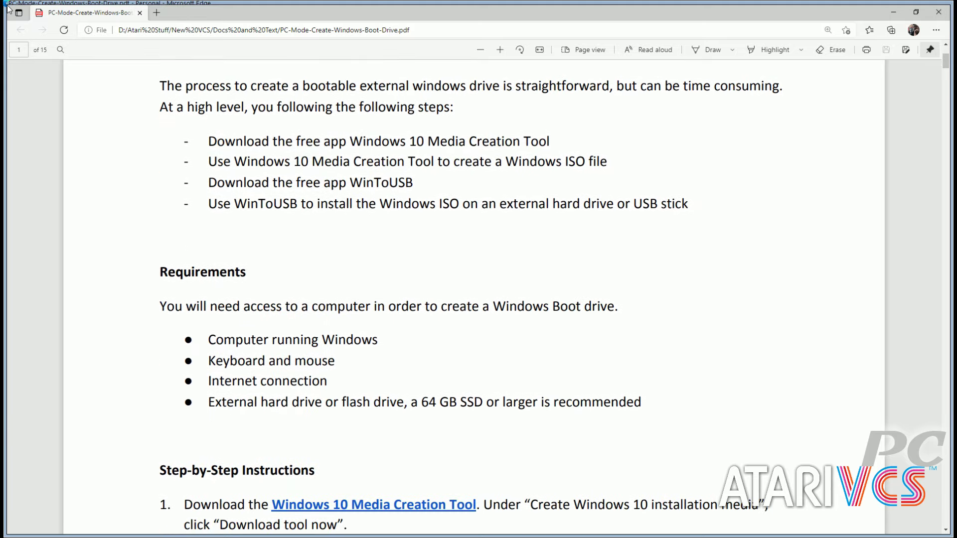
{"action": "key", "text": "Down"}
{"action": "key", "text": "Down"}
{"action": "key", "text": "Down"}
{"action": "key", "text": "Down"}
{"action": "key", "text": "Down"}
{"action": "key", "text": "Down"}
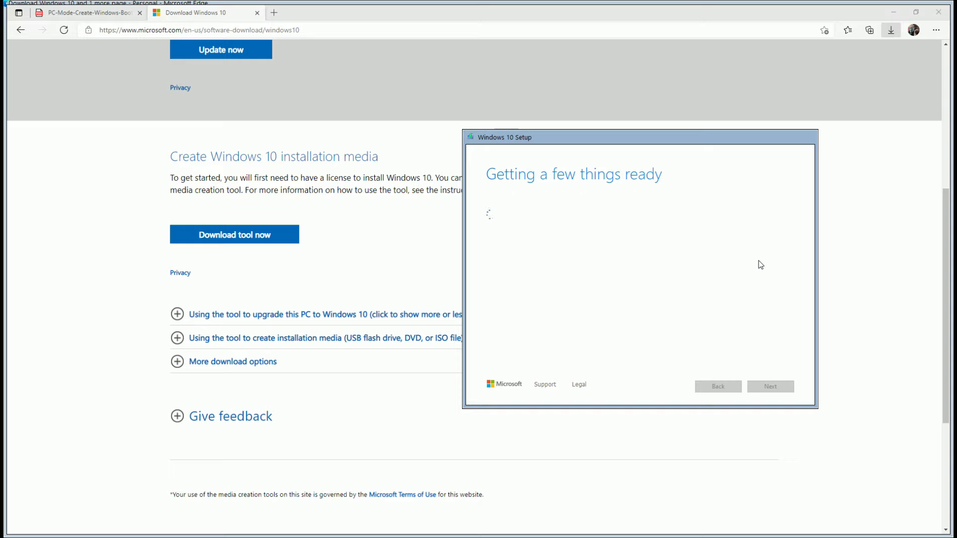
Create installation media as an ISO file, keeping default language settings, and center the Setup window
{"action": "left_click", "coordinate": [550, 224]}
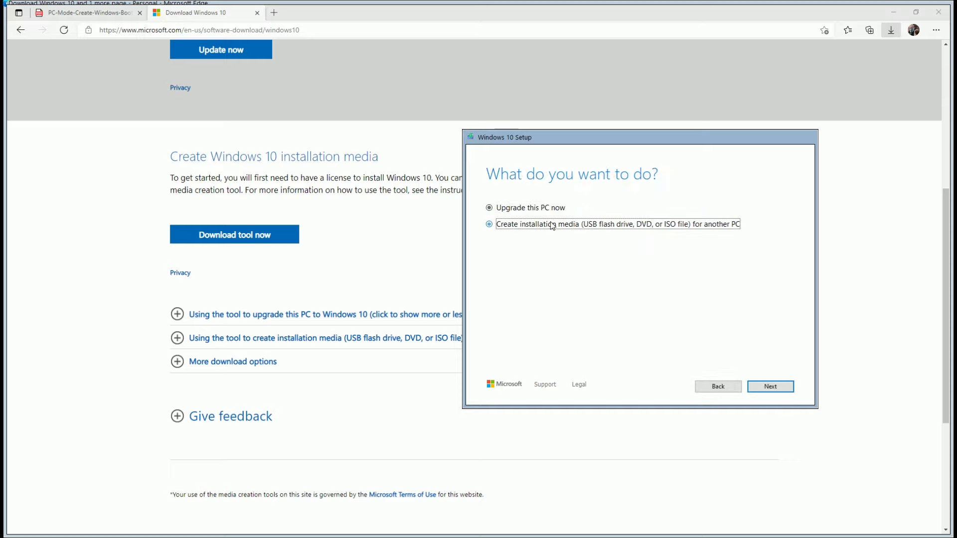
{"action": "left_click", "coordinate": [769, 388]}
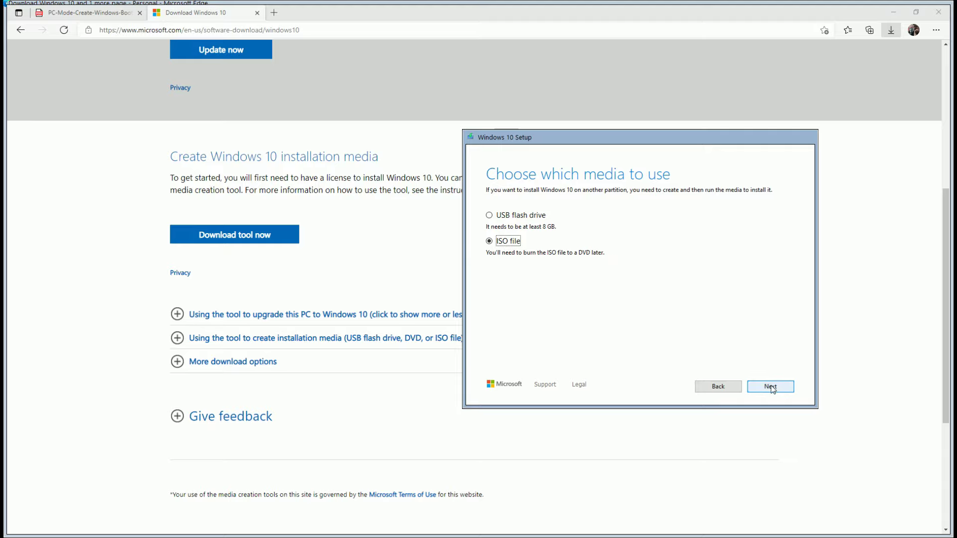
{"action": "left_click", "coordinate": [770, 387]}
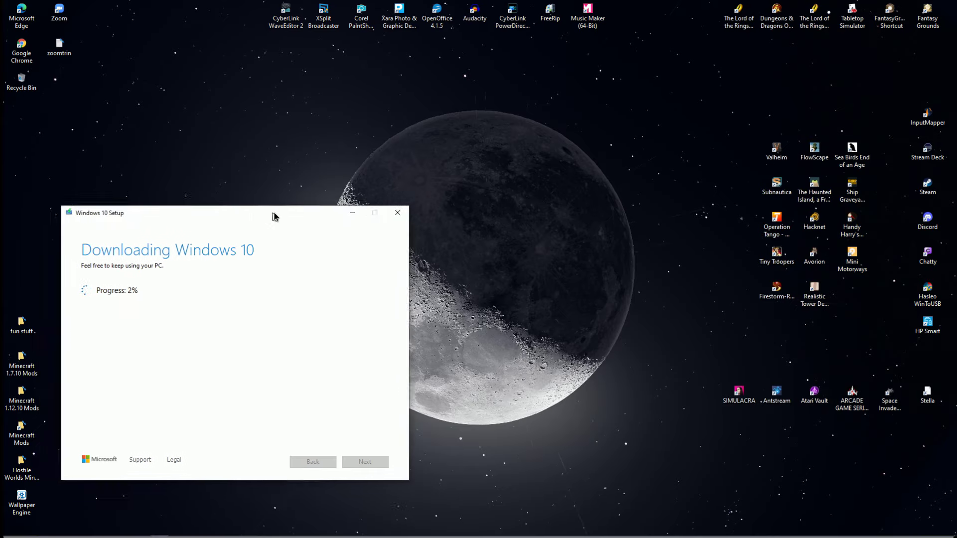
{"action": "left_click_drag", "start_coordinate": [273, 216], "coordinate": [509, 155]}
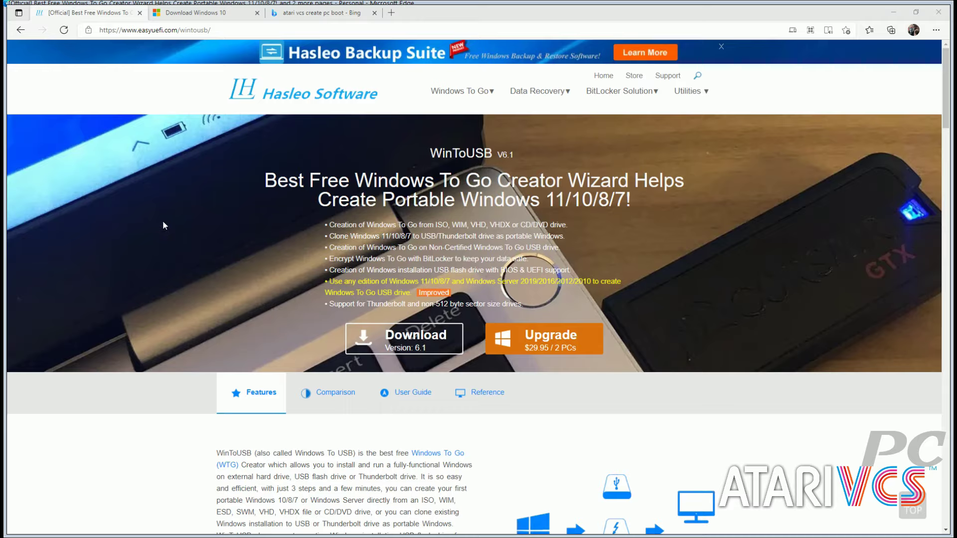
Scroll the WinToUSB page to the Free, Professional and Enterprise editions comparison
{"action": "scroll", "coordinate": [162, 225], "scroll_direction": "down", "scroll_amount": 8}
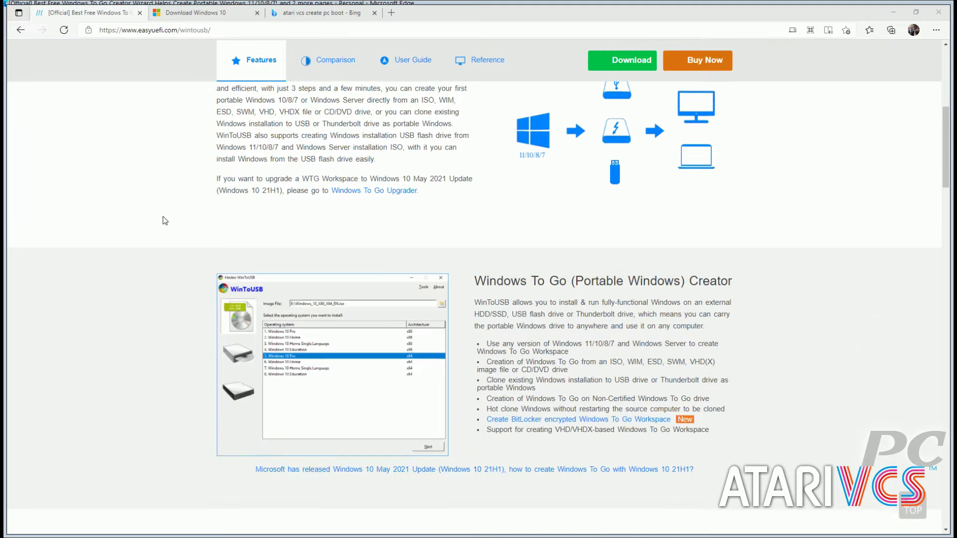
{"action": "scroll", "coordinate": [165, 220], "scroll_direction": "down", "scroll_amount": 3}
{"action": "scroll", "coordinate": [165, 220], "scroll_direction": "down", "scroll_amount": 6}
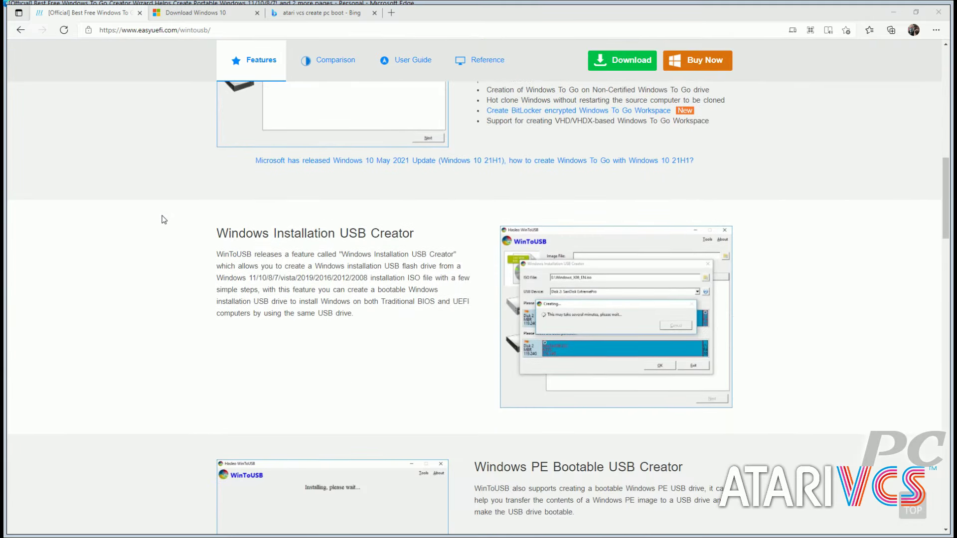
{"action": "scroll", "coordinate": [162, 219], "scroll_direction": "down", "scroll_amount": 3}
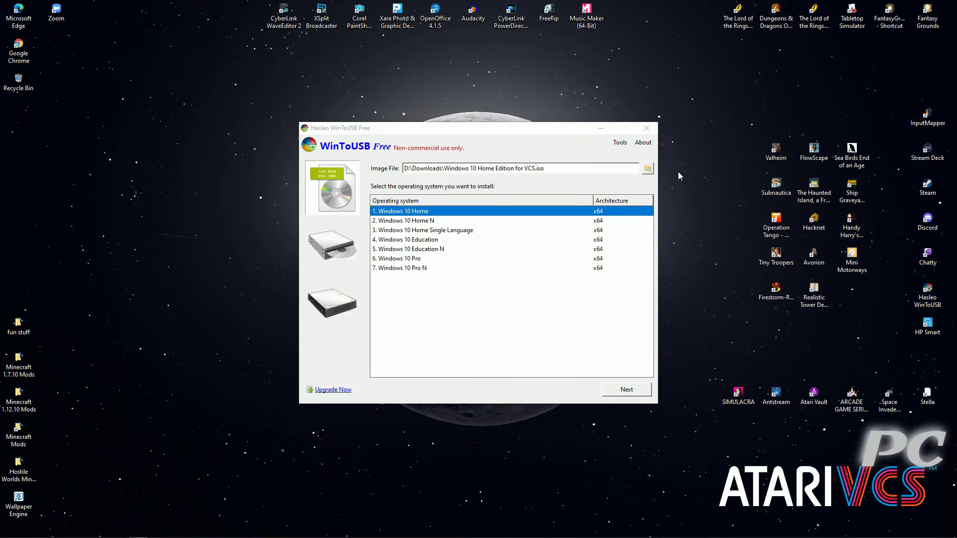
Load the 'Windows 10 Home Edition for VCS' ISO as the image file and continue
{"action": "left_click", "coordinate": [647, 170]}
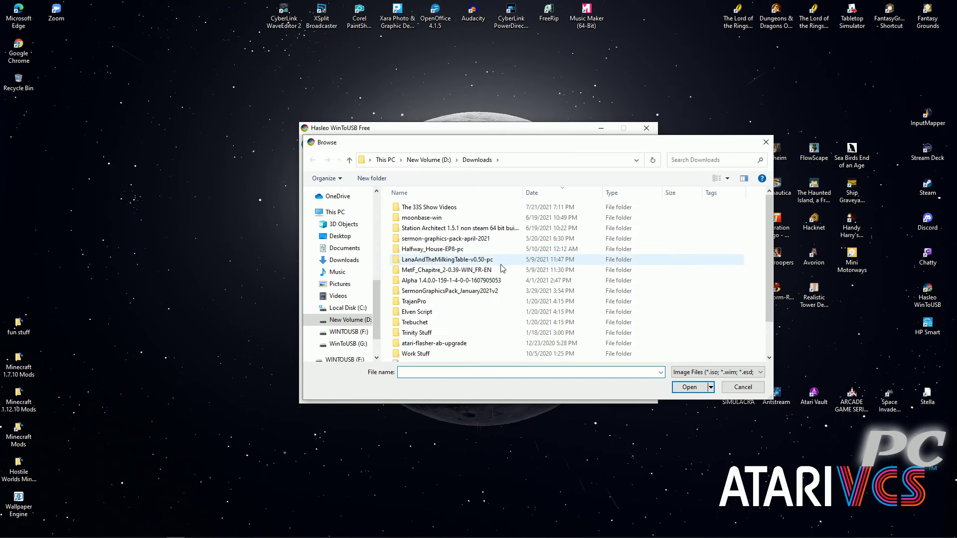
{"action": "scroll", "coordinate": [502, 267], "scroll_direction": "down", "scroll_amount": 2}
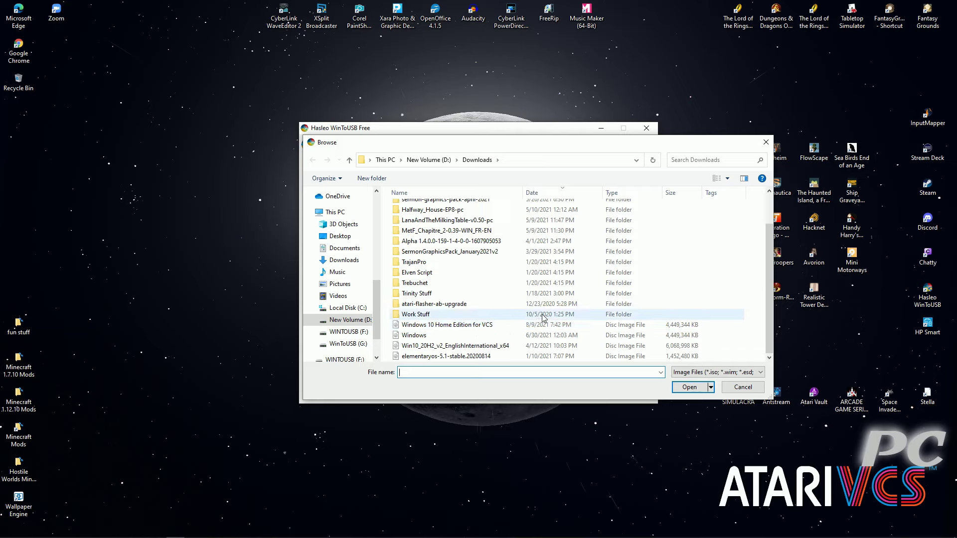
{"action": "left_click", "coordinate": [440, 326]}
{"action": "left_click", "coordinate": [683, 390]}
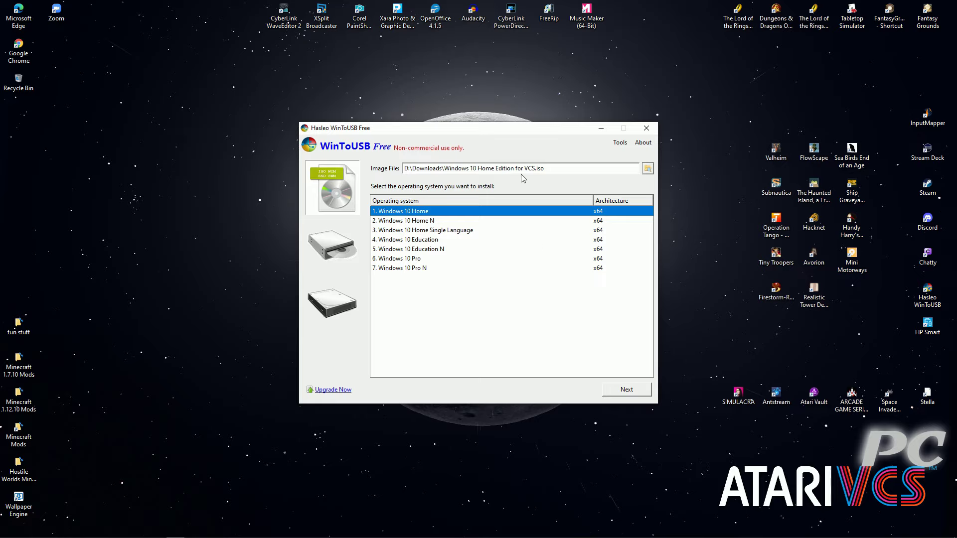
{"action": "left_click", "coordinate": [627, 390]}
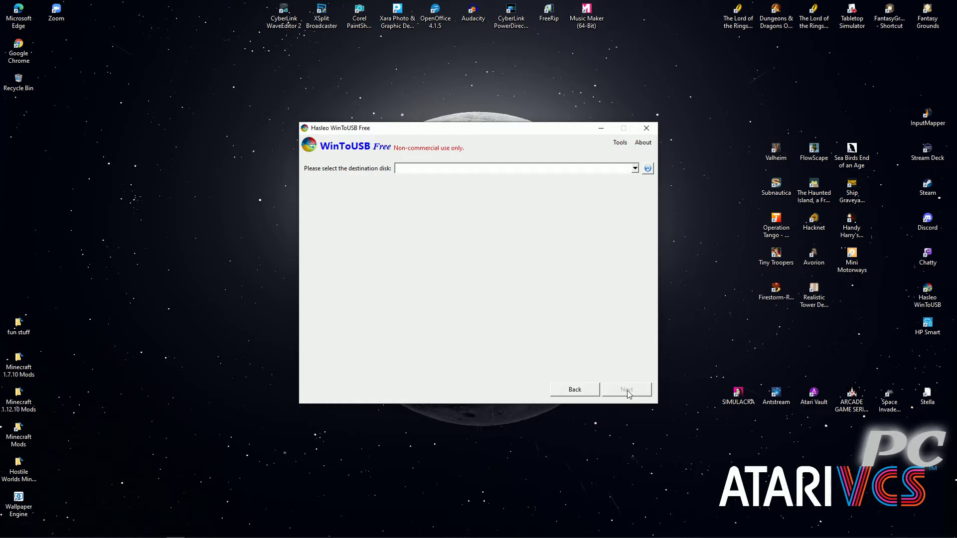
Select Disk 2: Seagate OneTouch SSD as destination and confirm GPT for UEFI formatting
{"action": "left_click", "coordinate": [635, 168]}
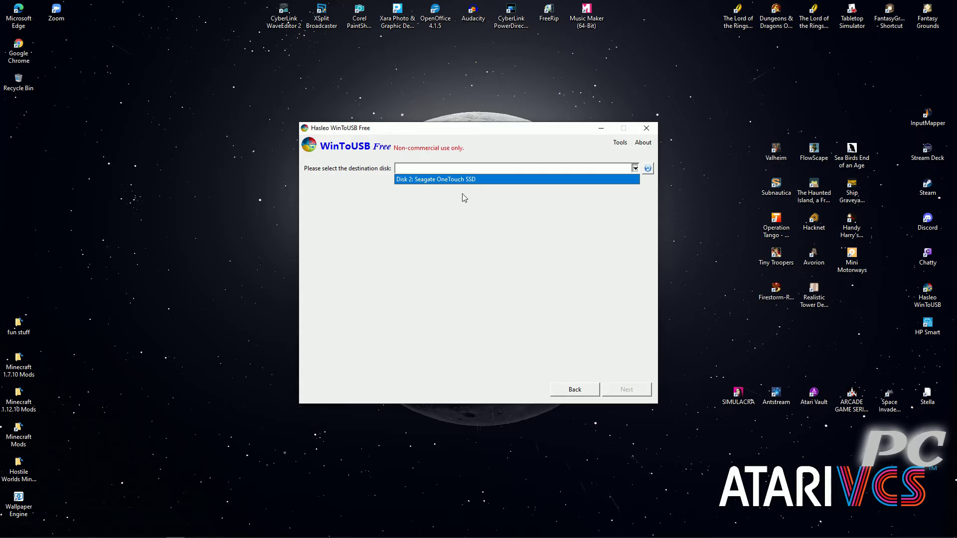
{"action": "left_click", "coordinate": [463, 180]}
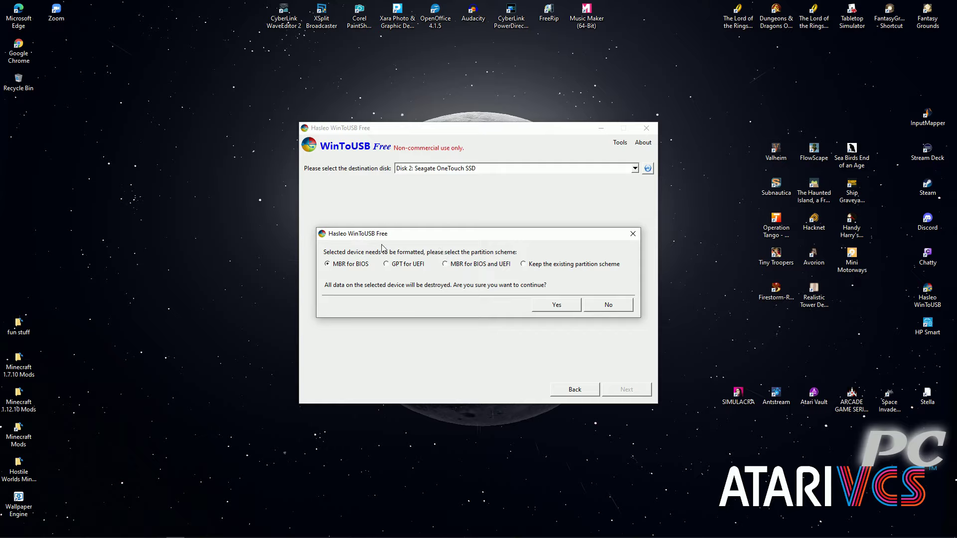
{"action": "left_click", "coordinate": [555, 305]}
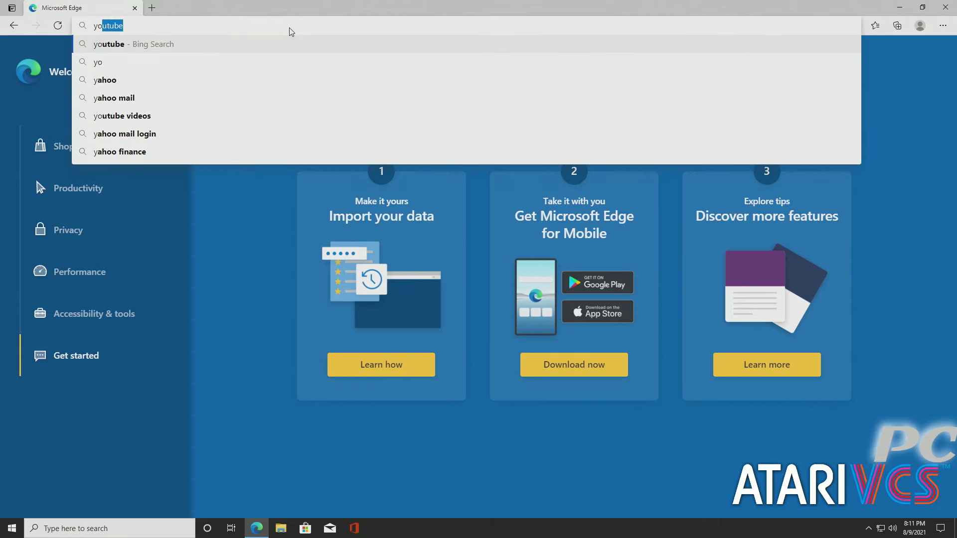
Go to youtube.com/mockduckplaysgames in the address bar
{"action": "type", "text": "be."}
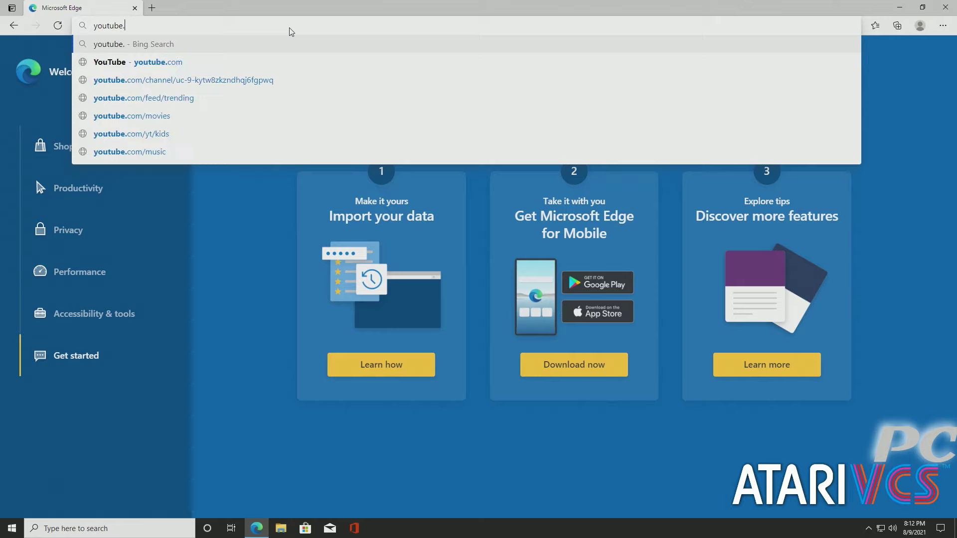
{"action": "type", "text": "com/mockduckplaysga"}
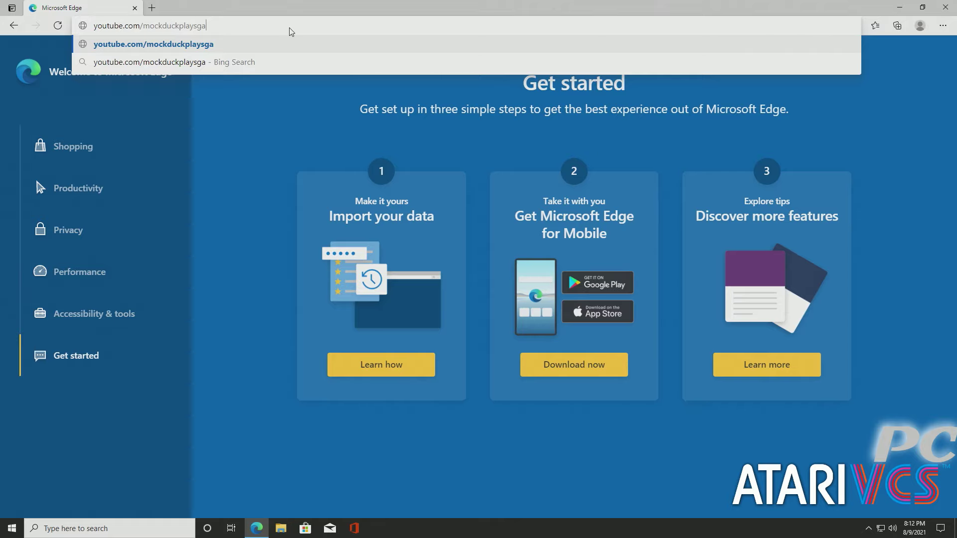
{"action": "type", "text": "mes"}
{"action": "key", "text": "Return"}
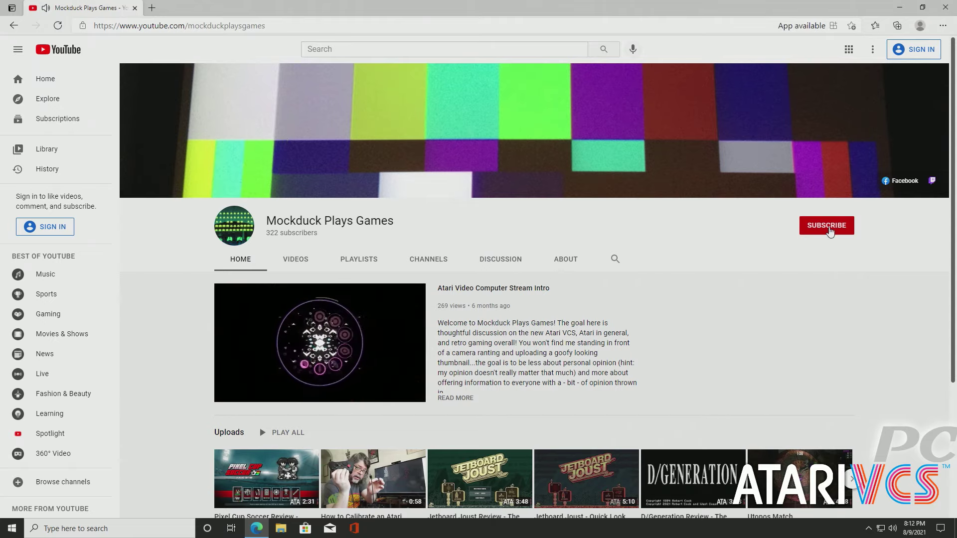
{"action": "left_click", "coordinate": [829, 231]}
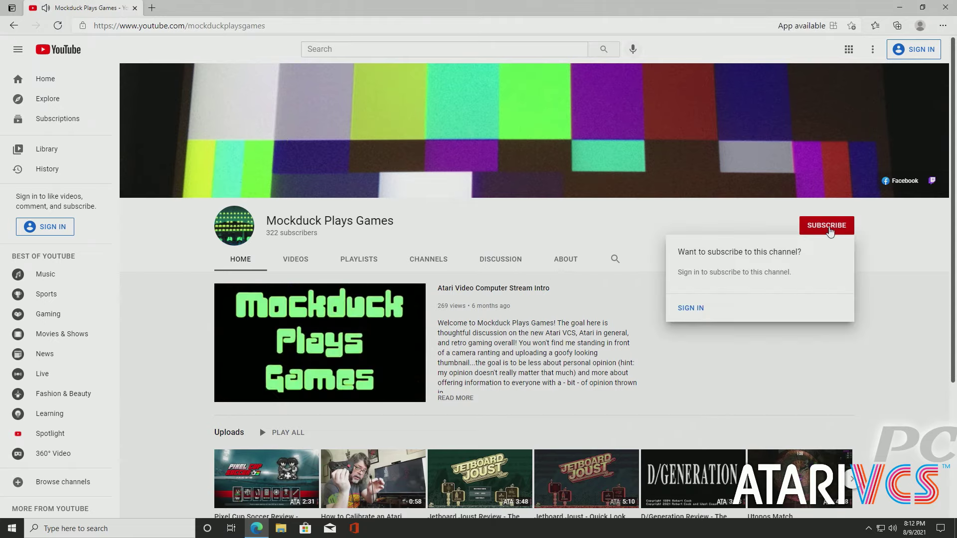
{"action": "left_click", "coordinate": [754, 347]}
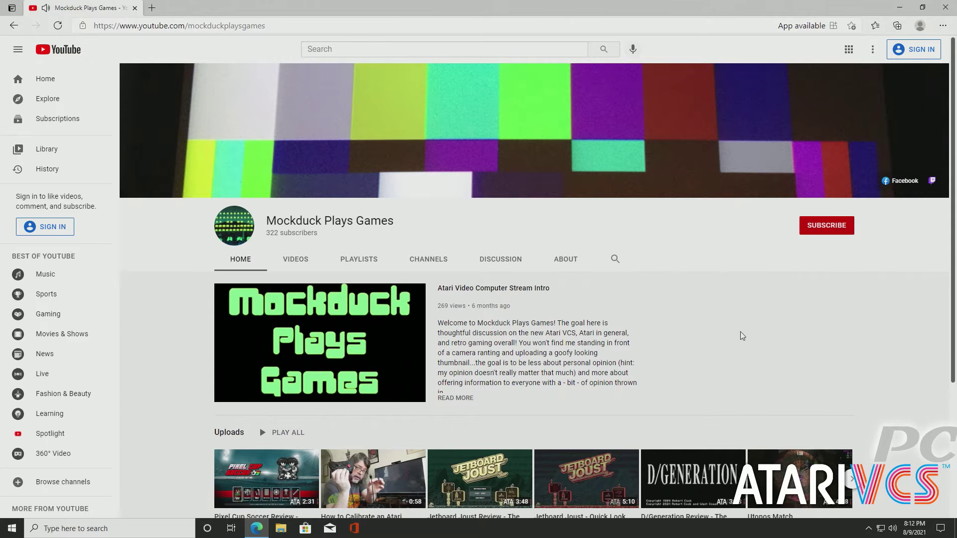